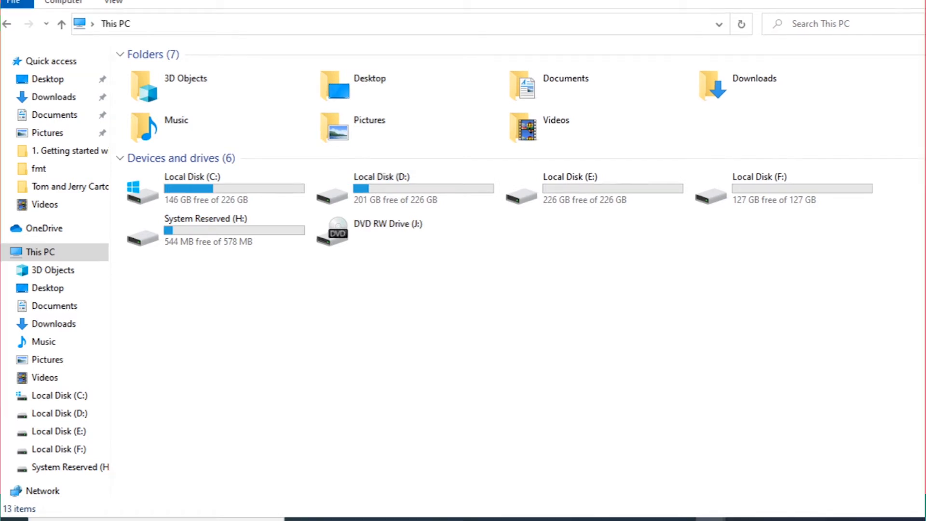
Search Windows for Device Manager and open it.
{"action": "left_click", "coordinate": [123, 509]}
{"action": "type", "text": "device manager"}
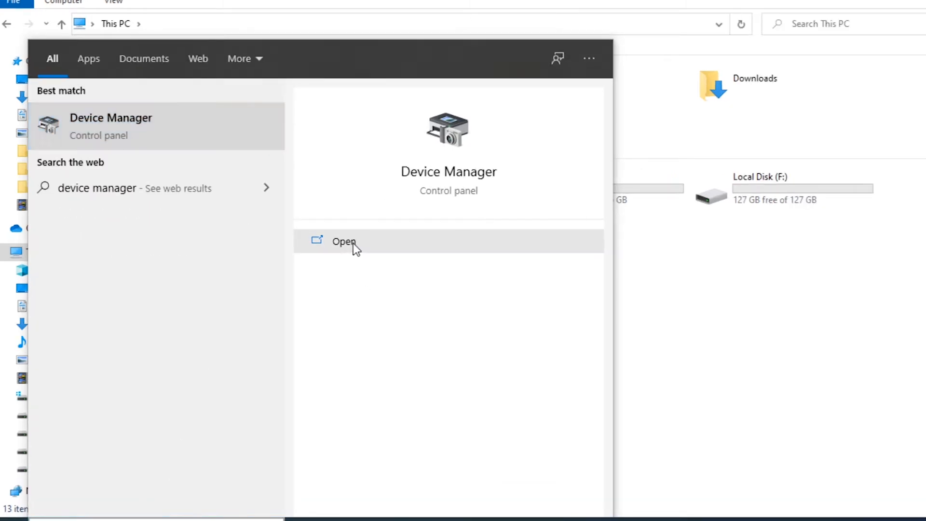
{"action": "left_click", "coordinate": [353, 244]}
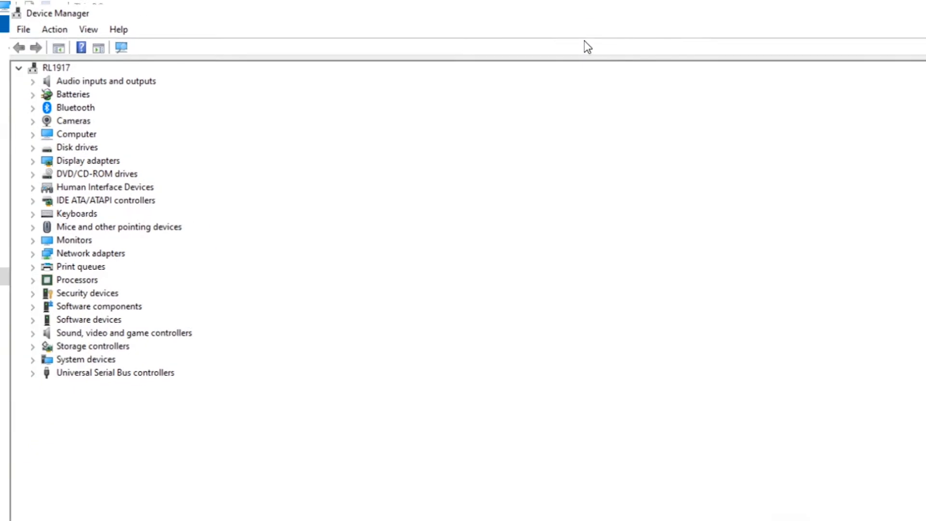
Select the SanDisk Cruzer USB Device among the disk drives and scan for hardware changes.
{"action": "left_click", "coordinate": [32, 147]}
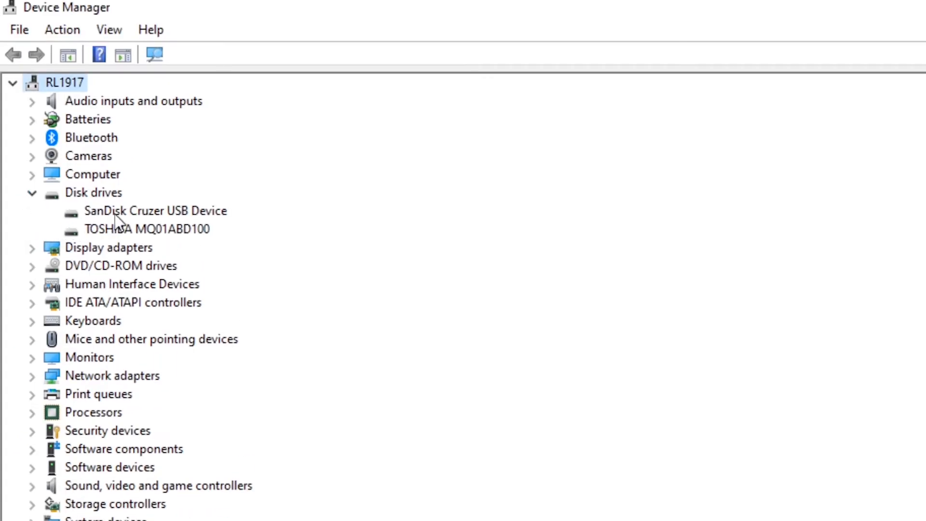
{"action": "left_click", "coordinate": [114, 220]}
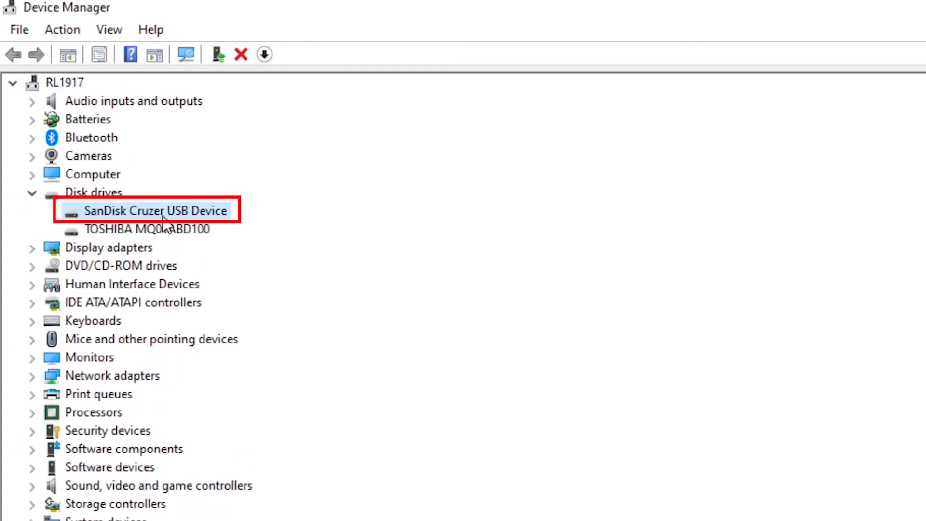
{"action": "left_click", "coordinate": [403, 519]}
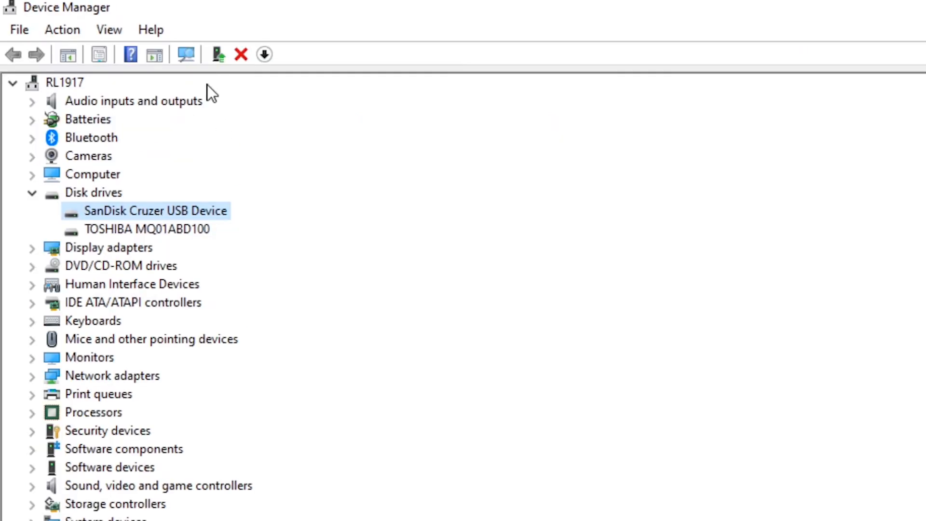
{"action": "left_click", "coordinate": [188, 57]}
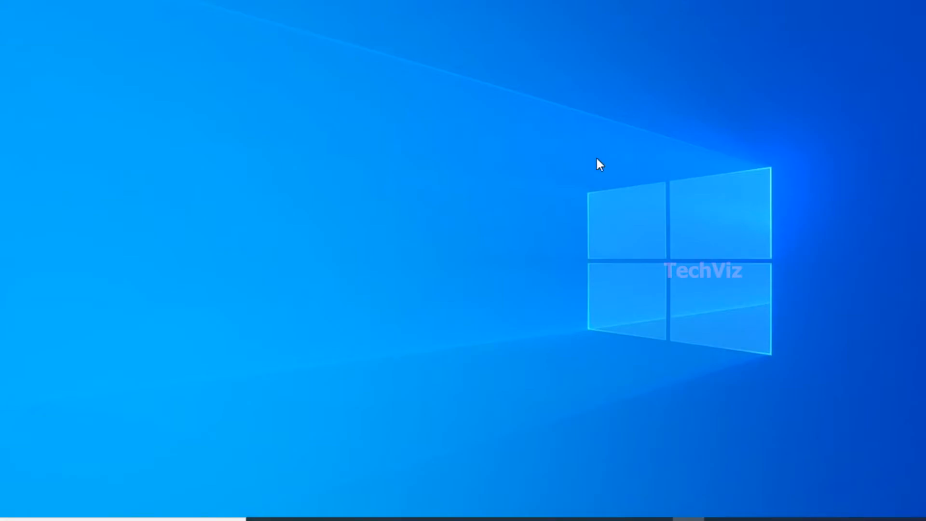
Search Windows for disk management and open the tool for creating and formatting hard disk partitions.
{"action": "left_click", "coordinate": [118, 520]}
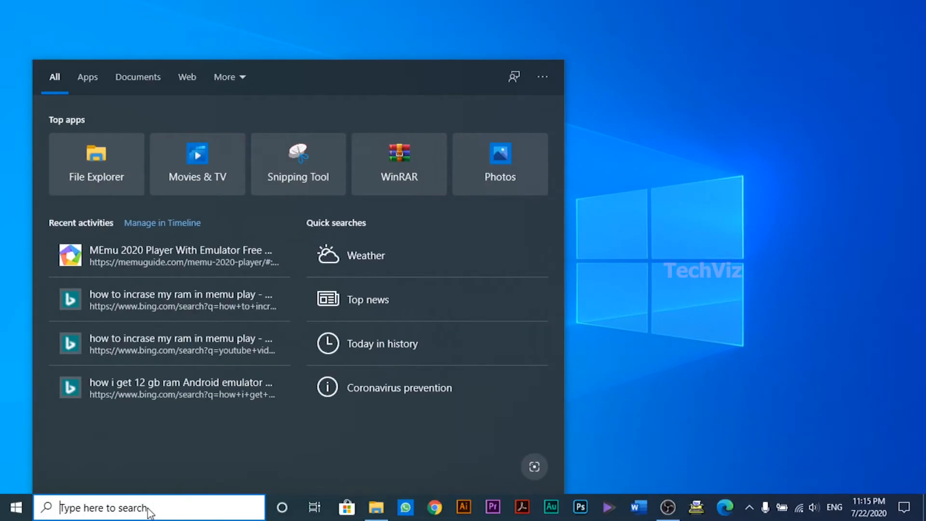
{"action": "type", "text": "disk managem"}
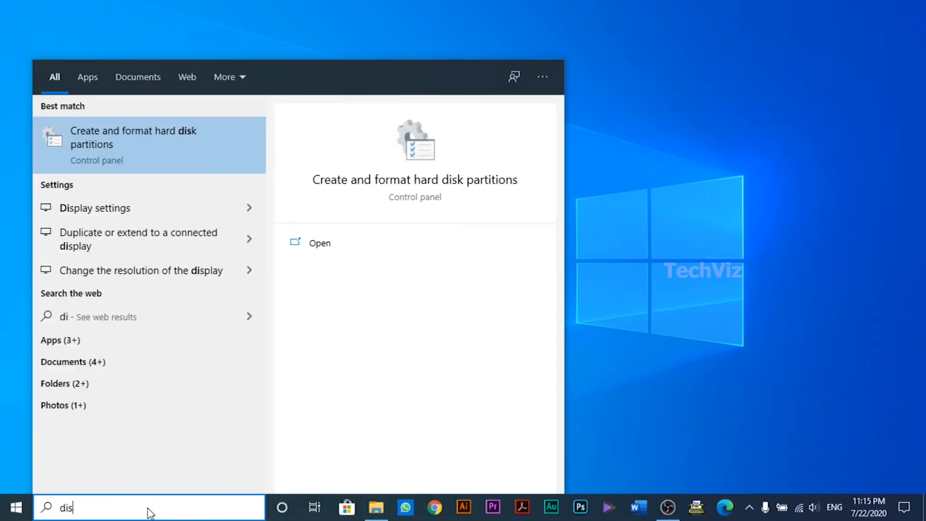
{"action": "type", "text": "ent"}
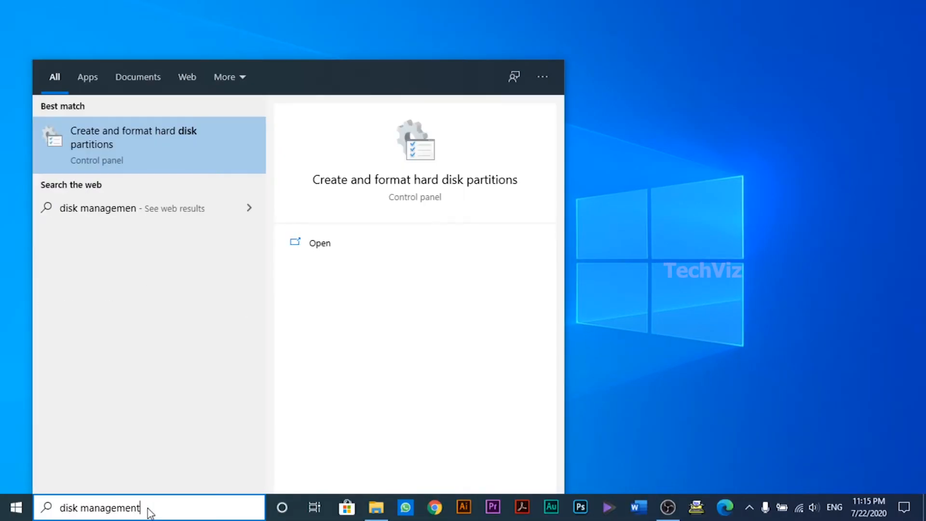
{"action": "left_click", "coordinate": [316, 243]}
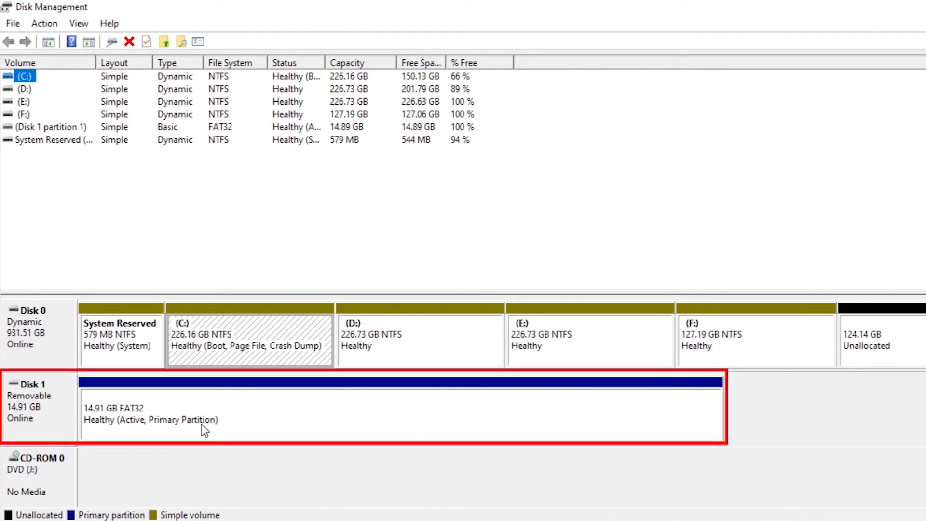
Quick-format the removable Disk 1 partition as FAT32 with the label New Volume, and check This PC for the drive.
{"action": "left_click", "coordinate": [158, 422]}
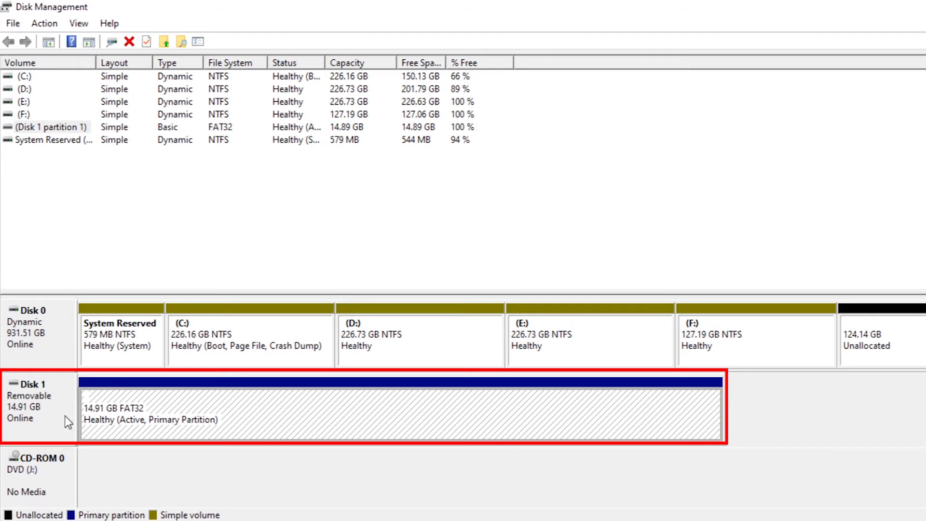
{"action": "right_click", "coordinate": [241, 425]}
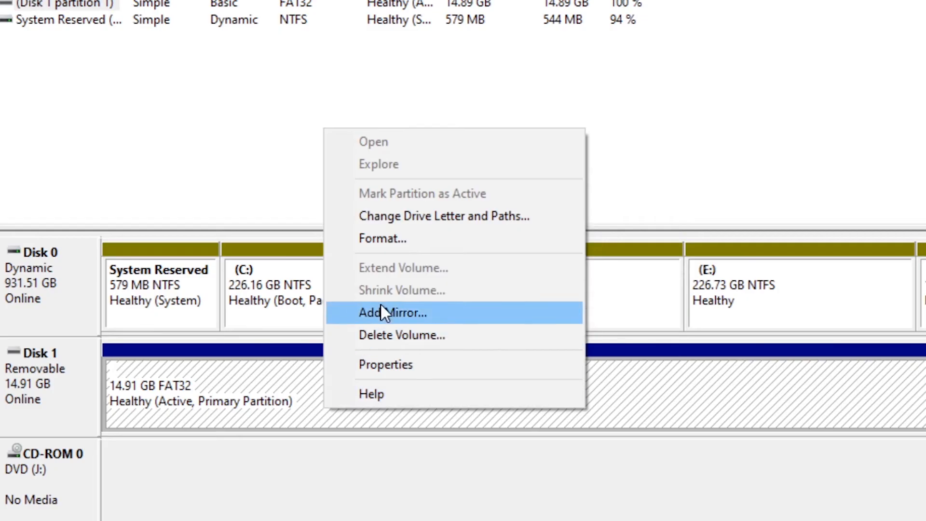
{"action": "left_click", "coordinate": [395, 238]}
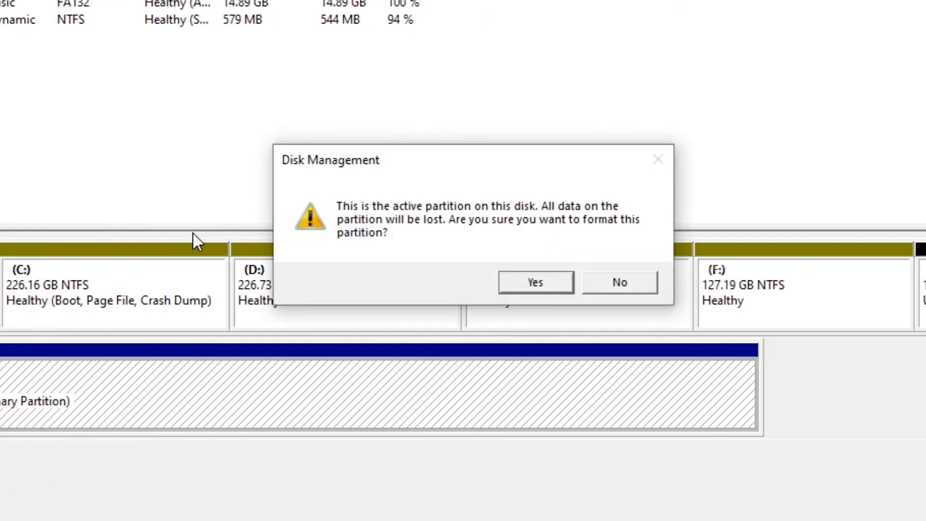
{"action": "left_click", "coordinate": [532, 284]}
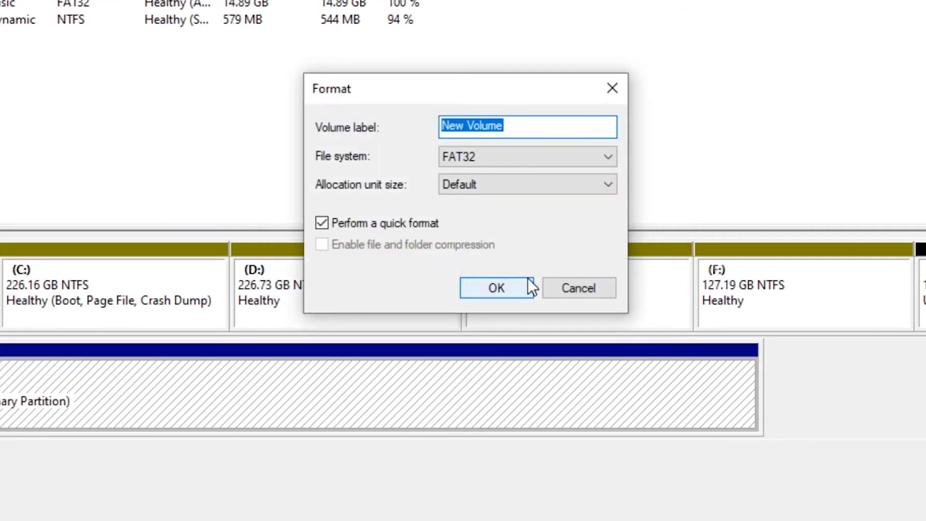
{"action": "left_click", "coordinate": [502, 288]}
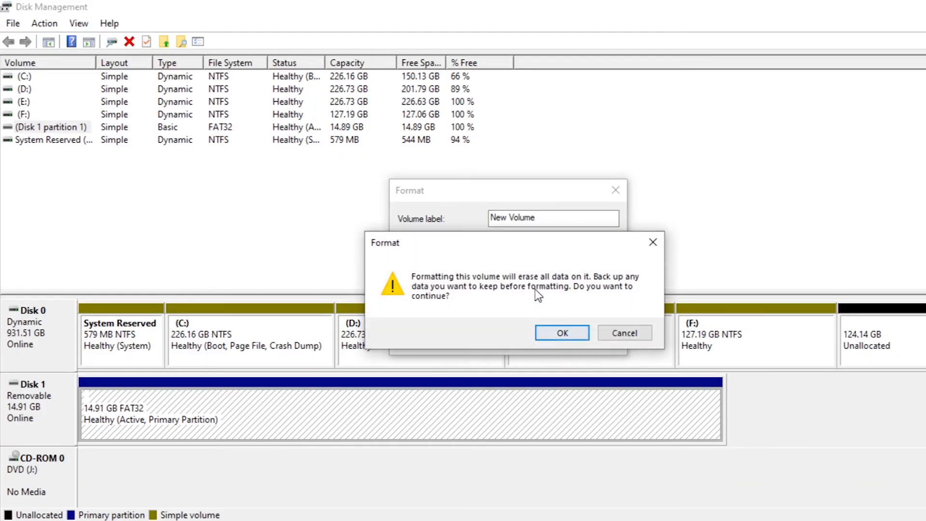
{"action": "left_click", "coordinate": [574, 337]}
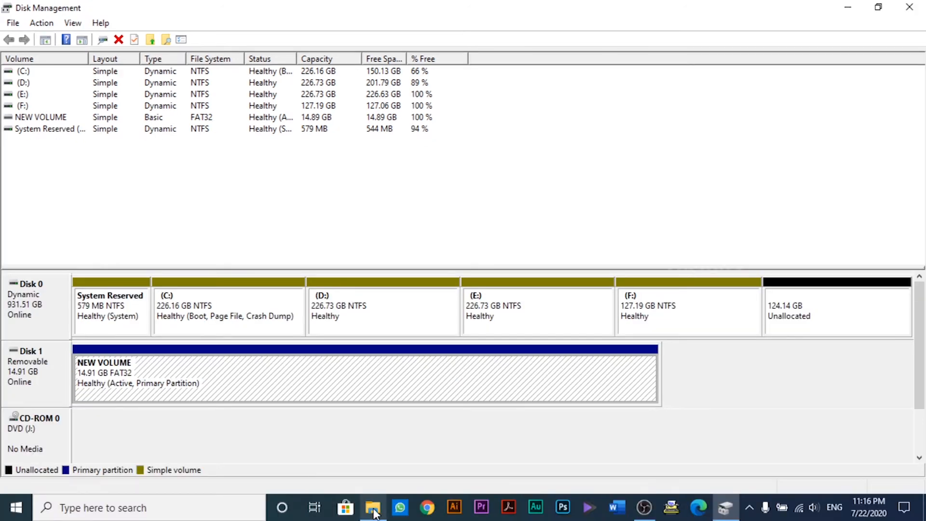
{"action": "mouse_move", "coordinate": [410, 520]}
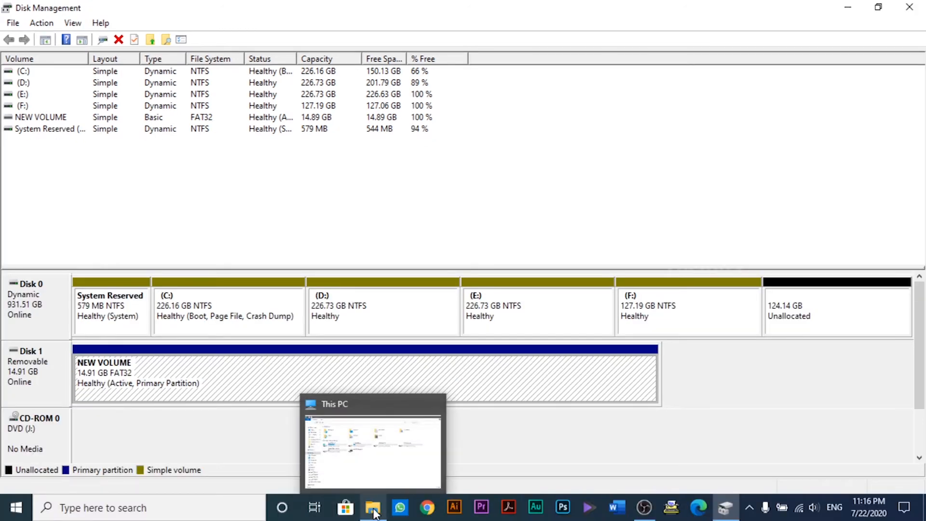
{"action": "left_click", "coordinate": [373, 509]}
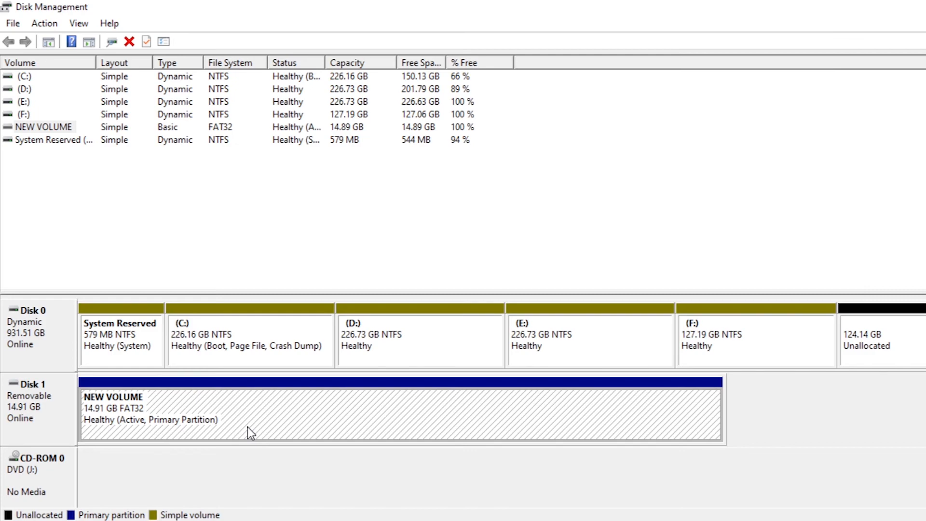
Delete the NEW VOLUME partition on the removable Disk 1.
{"action": "right_click", "coordinate": [248, 427]}
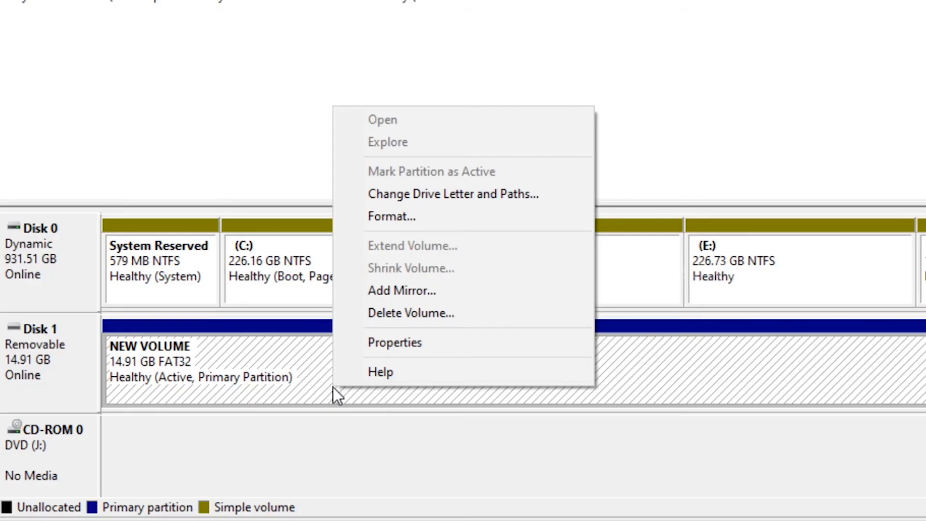
{"action": "left_click", "coordinate": [402, 314]}
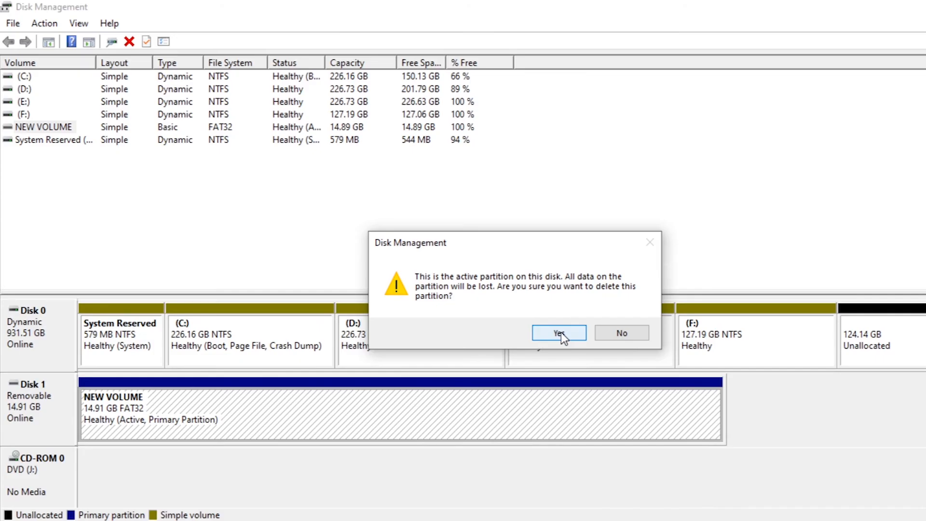
{"action": "left_click", "coordinate": [480, 259]}
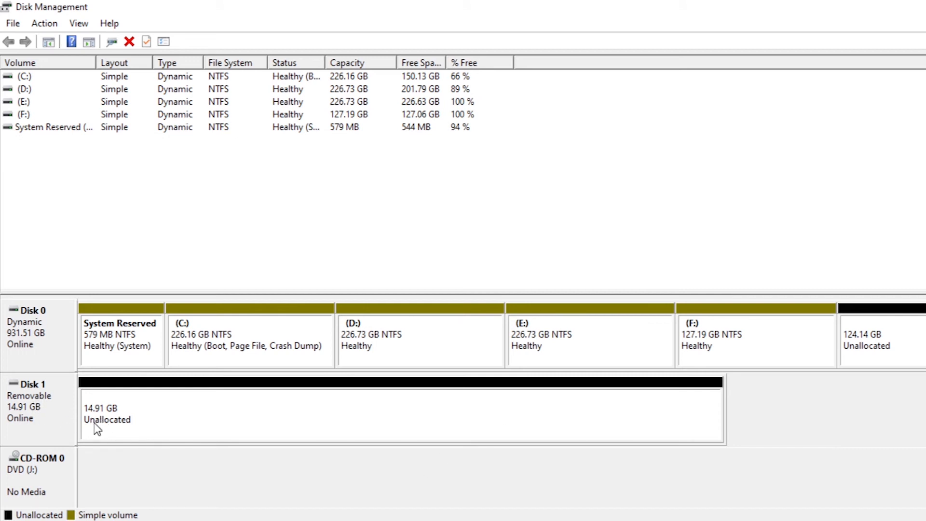
Start a new simple volume on Disk 1's unallocated space, using the full size of 15265 MB.
{"action": "right_click", "coordinate": [153, 417]}
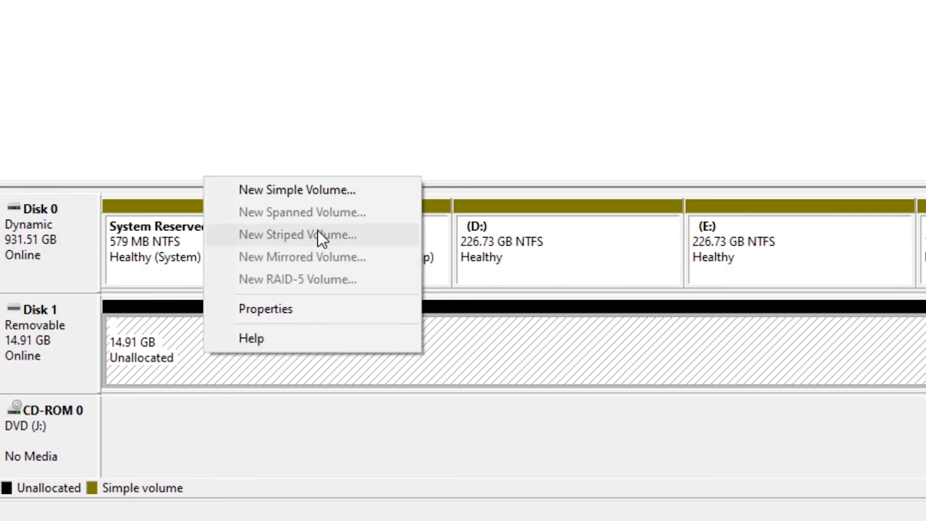
{"action": "left_click", "coordinate": [313, 189]}
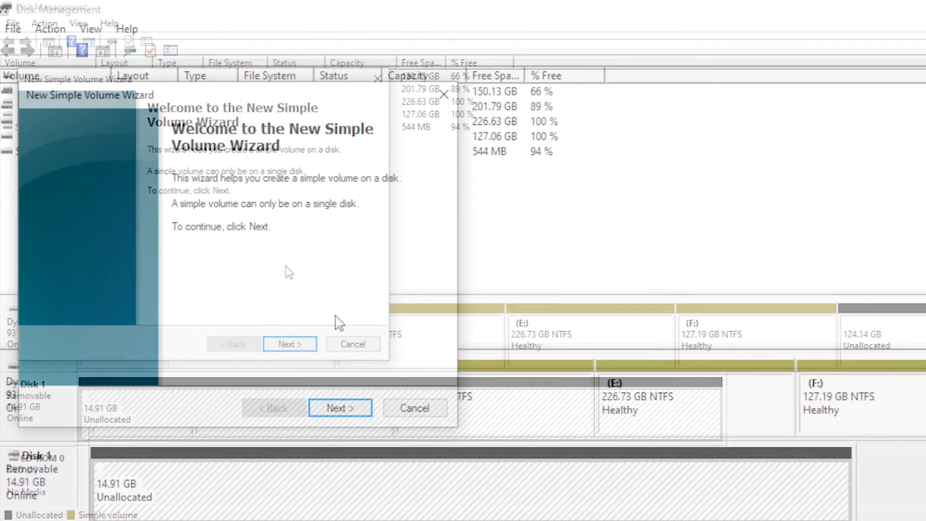
{"action": "left_click", "coordinate": [346, 408]}
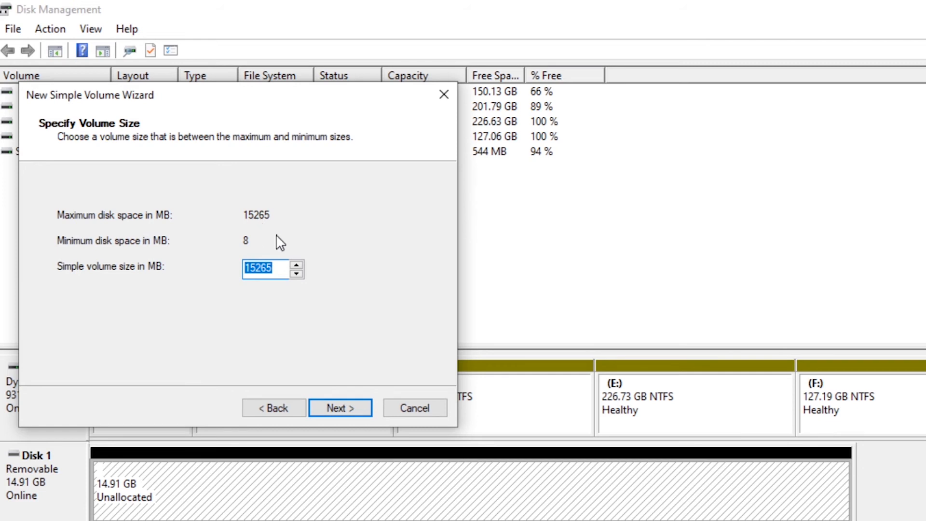
{"action": "left_click", "coordinate": [341, 407]}
Assign drive letter G, keep the FAT32 quick format with the label New Volume, and finish creating the volume.
{"action": "left_click", "coordinate": [313, 218]}
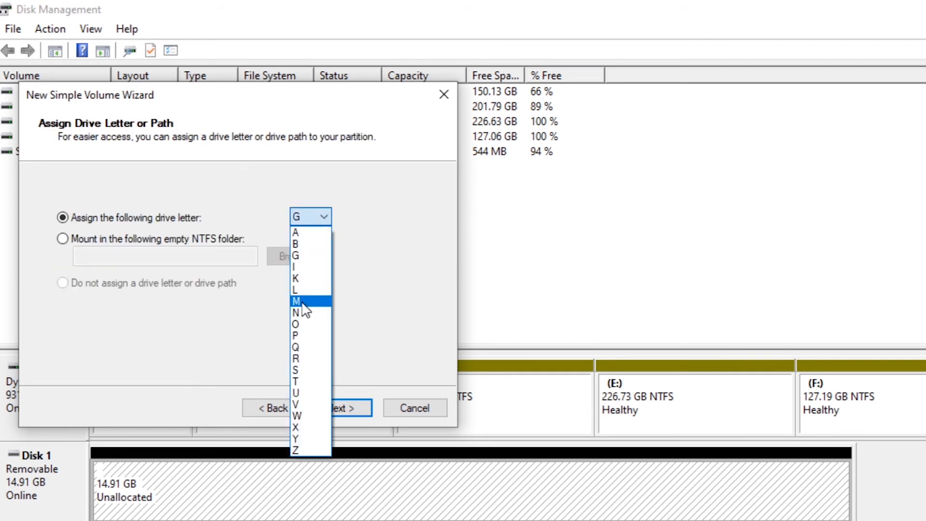
{"action": "left_click", "coordinate": [361, 253]}
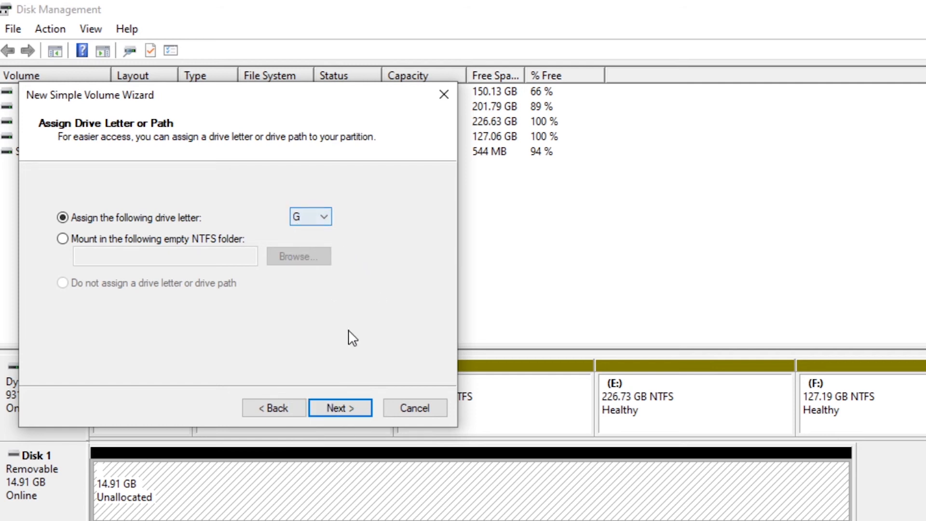
{"action": "left_click", "coordinate": [340, 407]}
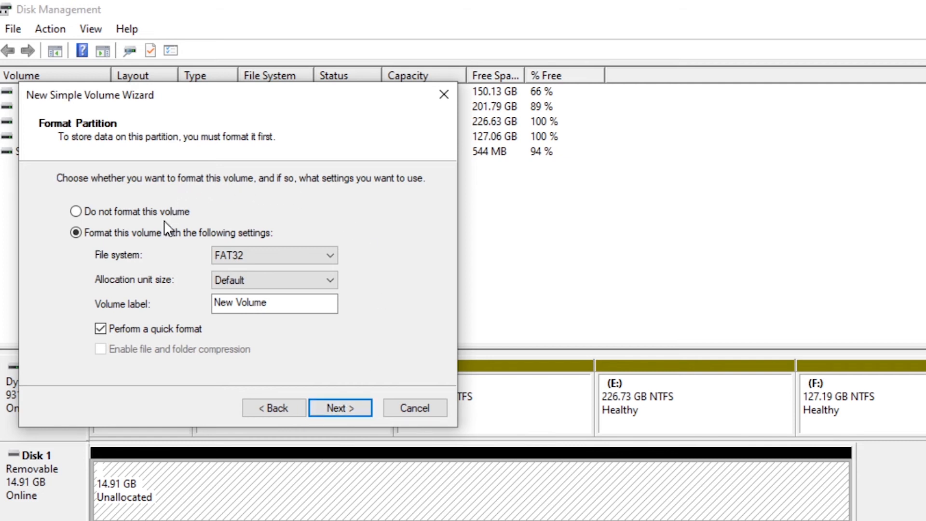
{"action": "left_click", "coordinate": [336, 410]}
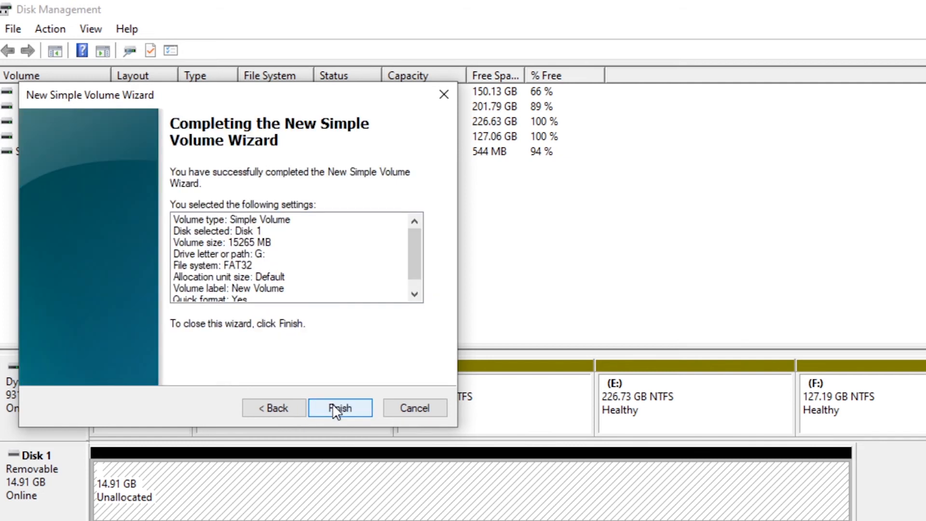
{"action": "left_click", "coordinate": [341, 401]}
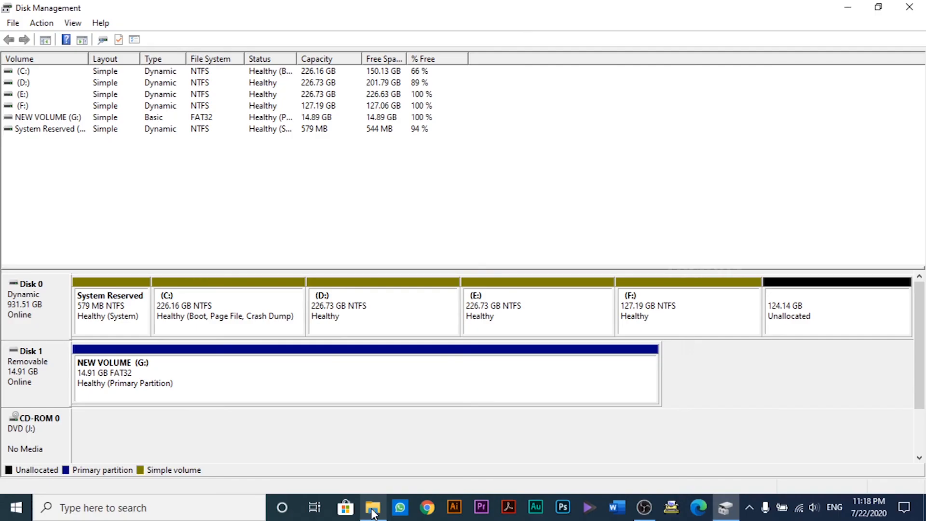
Switch to File Explorer and open the NEW VOLUME (G:) drive from This PC to check its contents.
{"action": "left_click", "coordinate": [372, 509]}
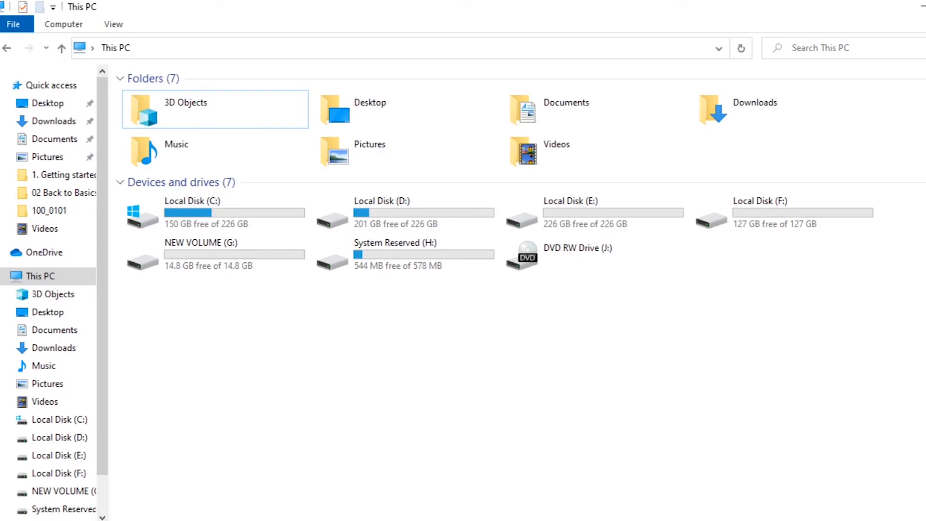
{"action": "left_click", "coordinate": [236, 250]}
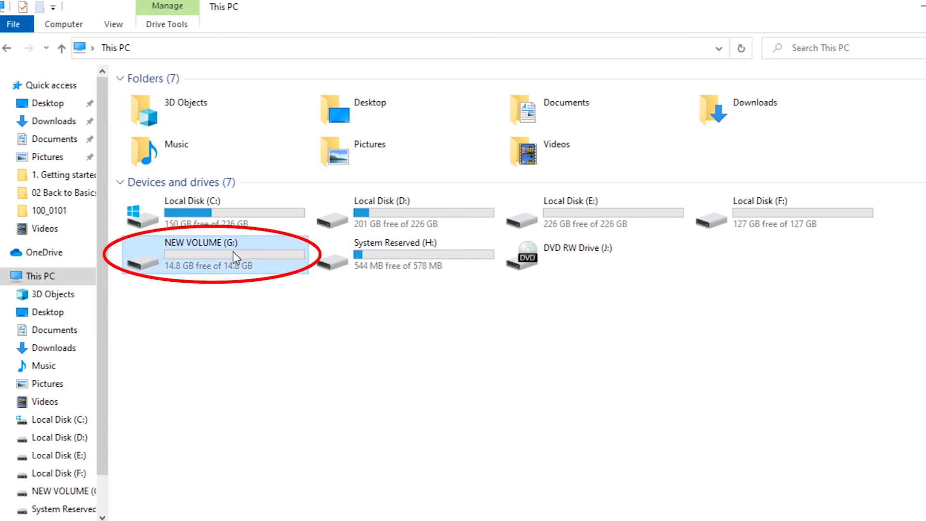
{"action": "double_click", "coordinate": [195, 245]}
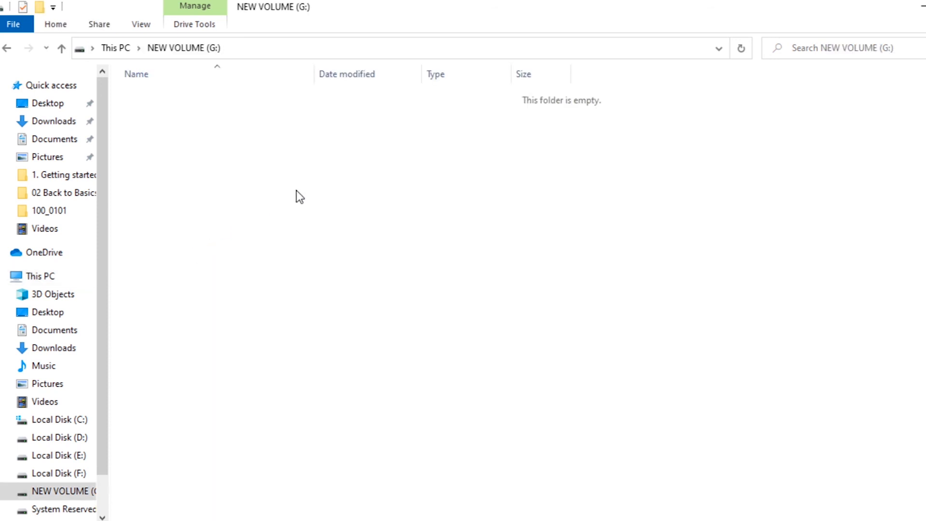